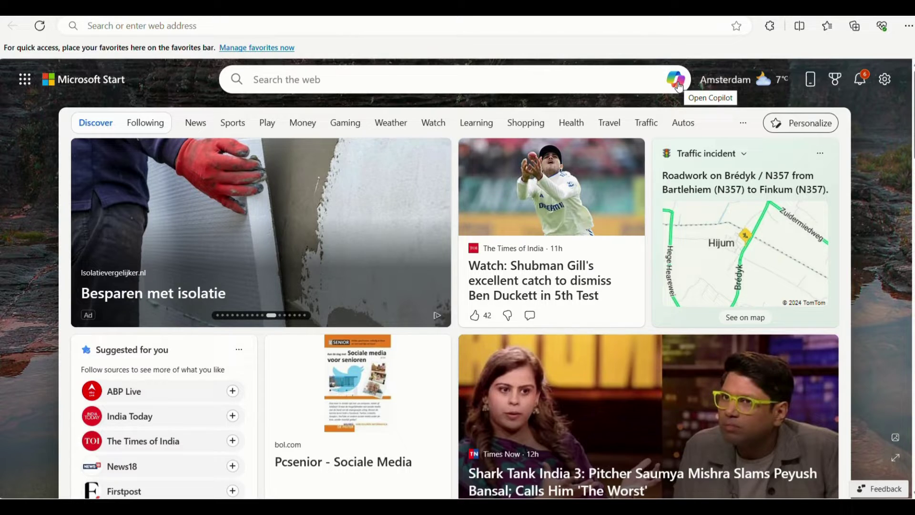
- Ask Copilot for images of an astronaut skiing on the sun with Mercury, Venus and Earth behind
{"action": "left_click", "coordinate": [679, 87]}
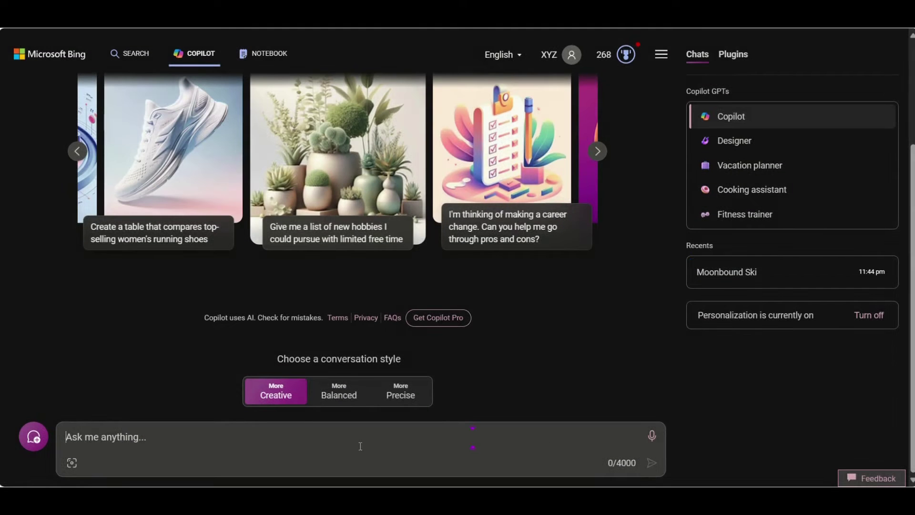
{"action": "type", "text": "Draw image of an astronaut skeeing on sun with Mercury, venus and Earth in the background"}
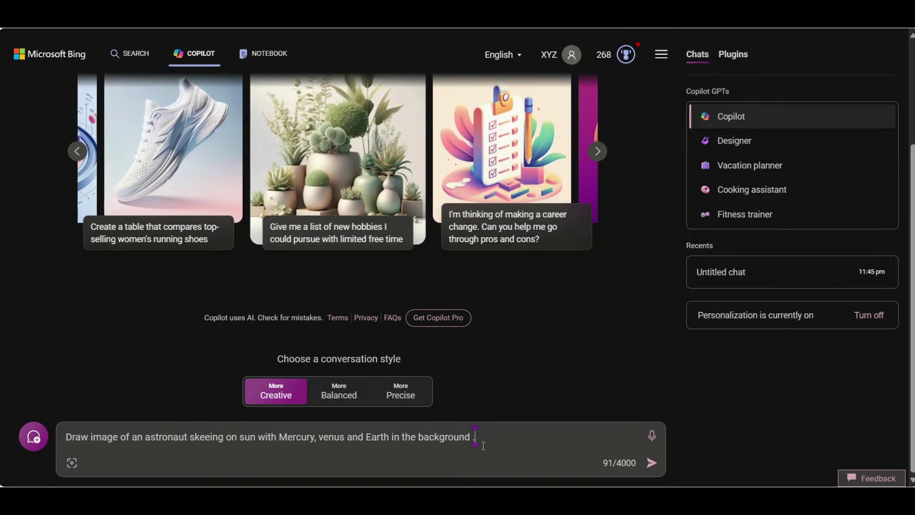
{"action": "key", "text": "Return"}
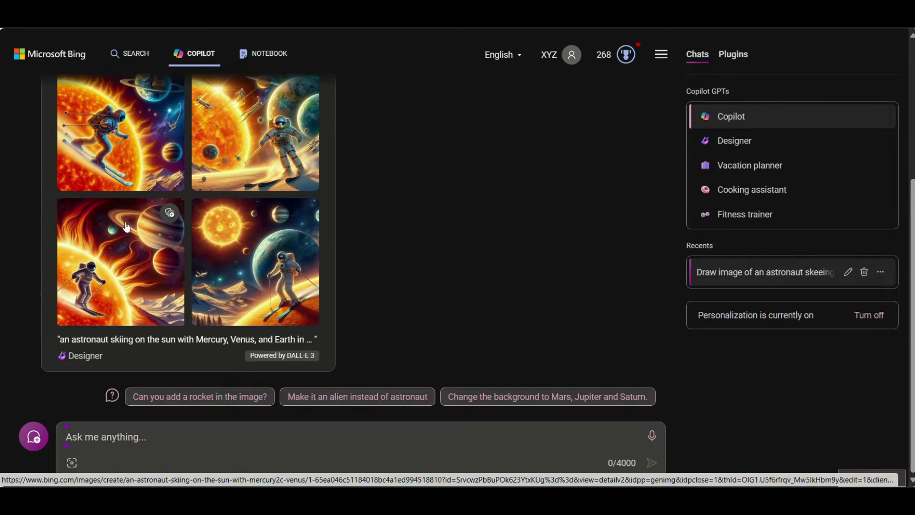
- Enlarge the top-left astronaut image on its own
{"action": "left_click", "coordinate": [127, 170]}
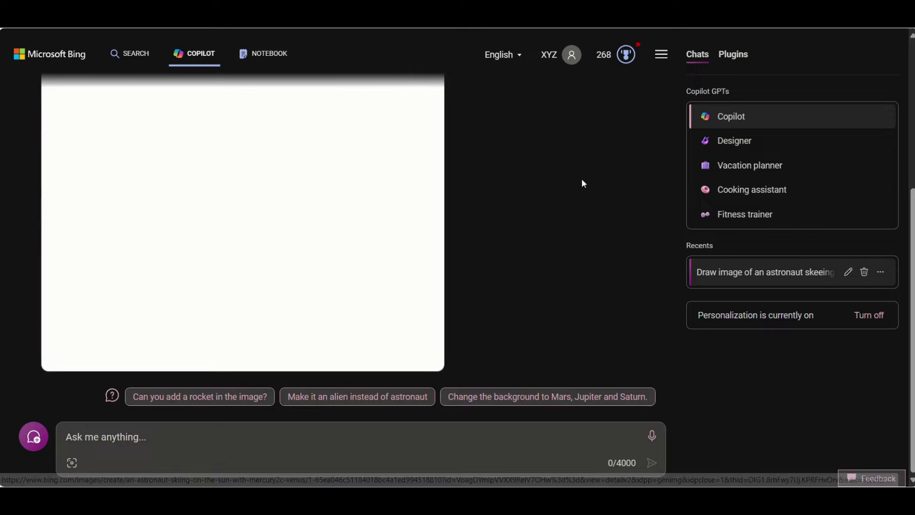
{"action": "scroll", "coordinate": [569, 205], "scroll_direction": "up", "scroll_amount": 3}
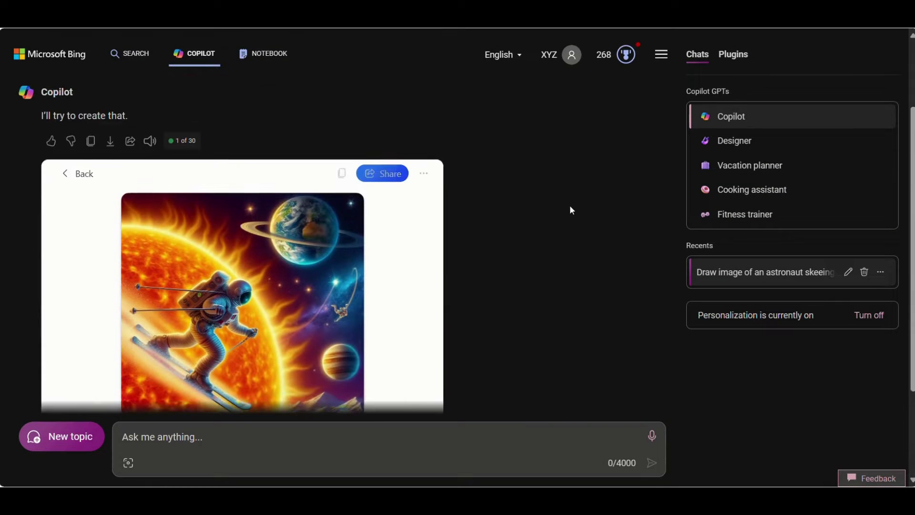
{"action": "scroll", "coordinate": [570, 205], "scroll_direction": "down", "scroll_amount": 3}
{"action": "scroll", "coordinate": [505, 160], "scroll_direction": "up", "scroll_amount": 2}
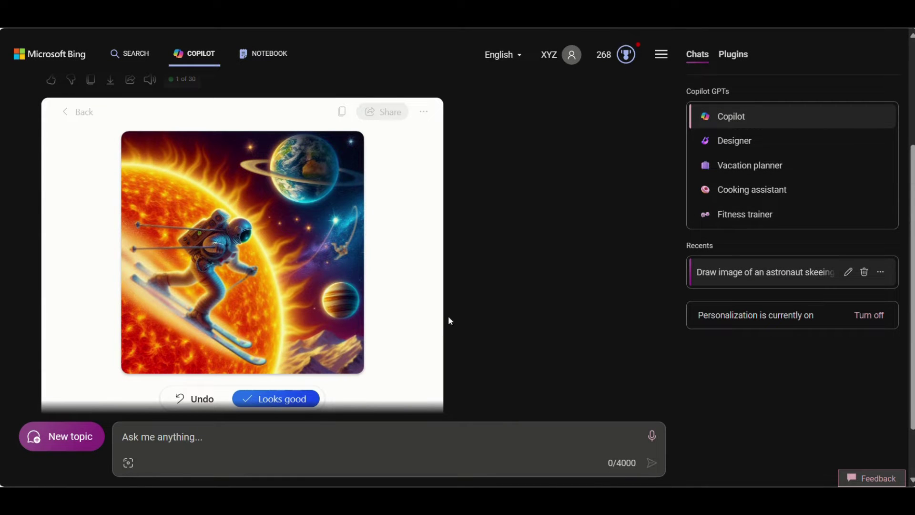
- Try Color pop on the Earth, then undo back to full colour
{"action": "left_click", "coordinate": [304, 164]}
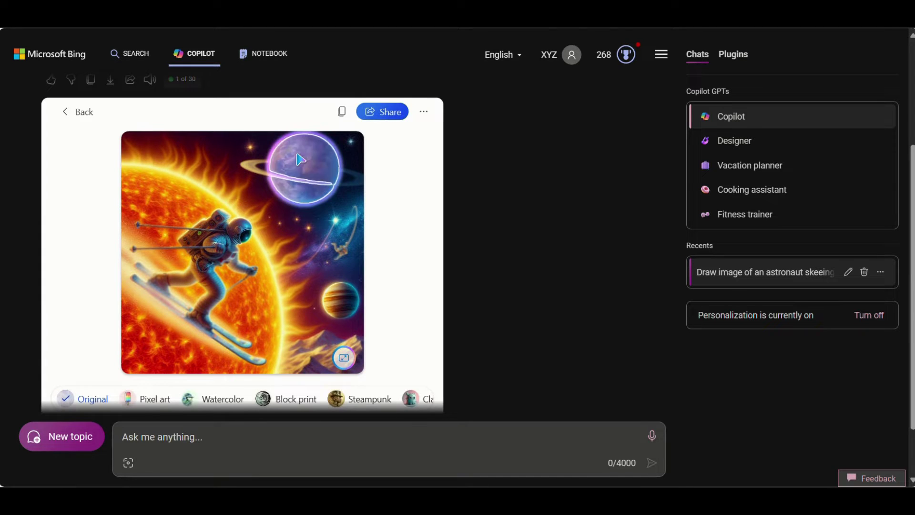
{"action": "left_click", "coordinate": [204, 398]}
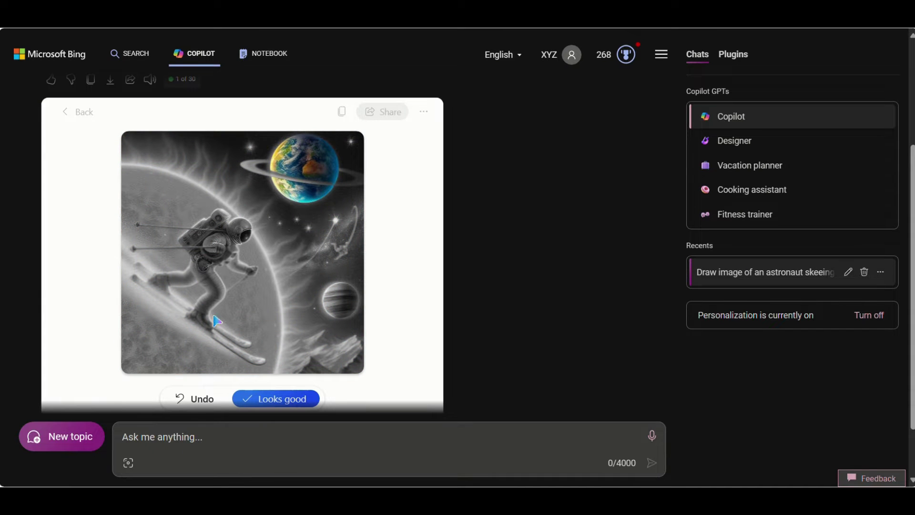
{"action": "left_click", "coordinate": [248, 401]}
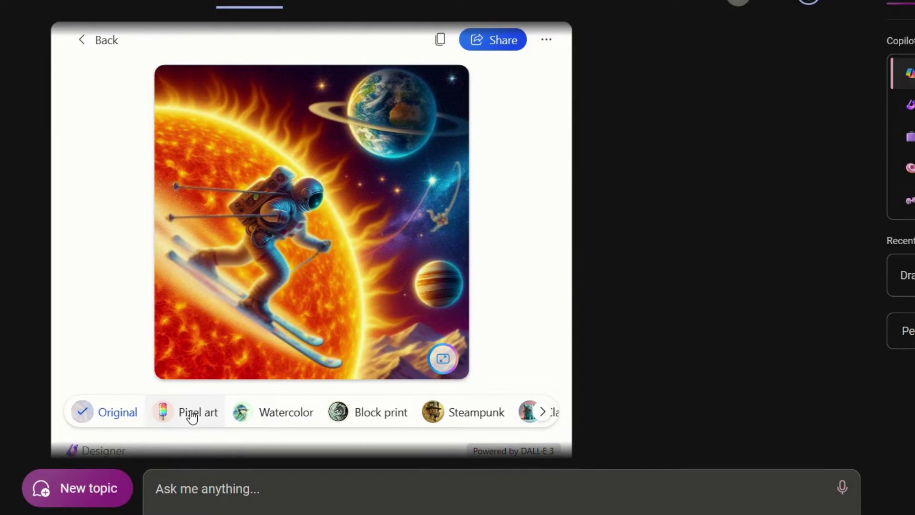
{"action": "left_click", "coordinate": [192, 415]}
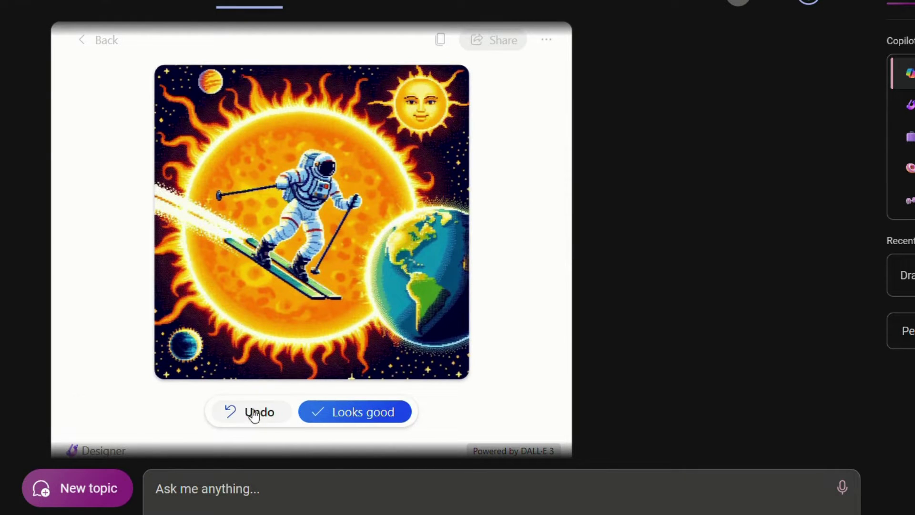
{"action": "left_click", "coordinate": [254, 415]}
{"action": "left_click", "coordinate": [181, 419]}
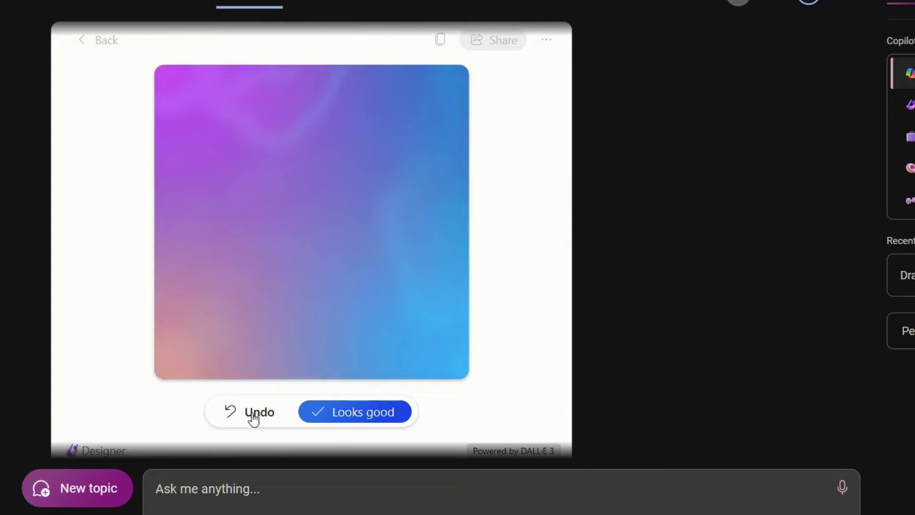
{"action": "left_click", "coordinate": [254, 415]}
{"action": "left_click", "coordinate": [241, 410]}
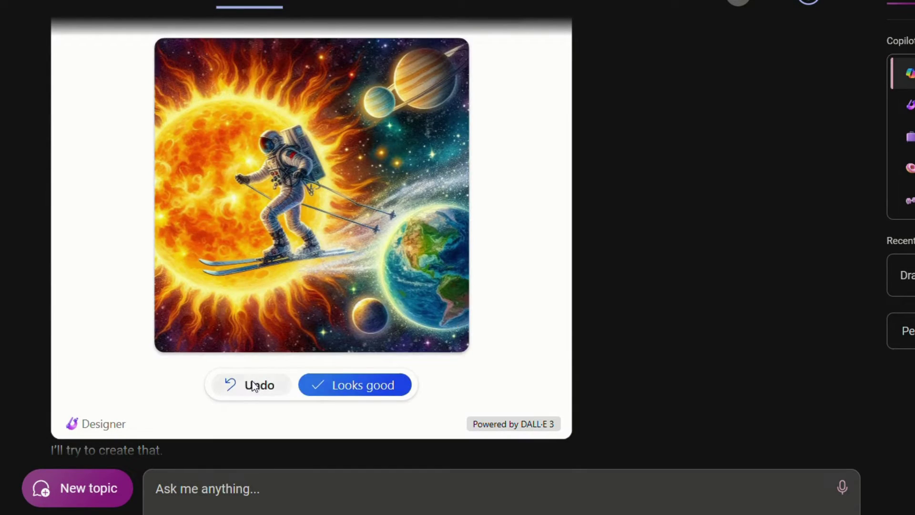
- Discard watercolor, try block print, keep steampunk, then restyle the image as claymation
{"action": "left_click", "coordinate": [253, 385]}
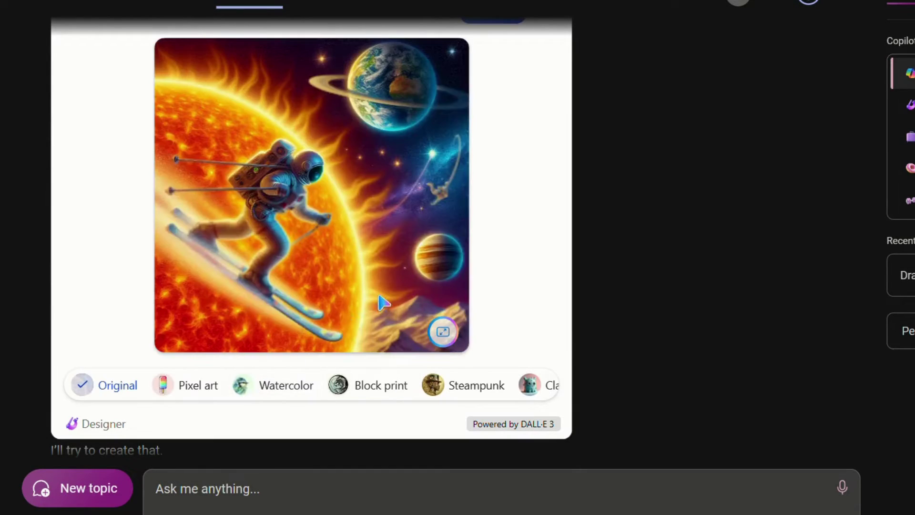
{"action": "left_click", "coordinate": [376, 385]}
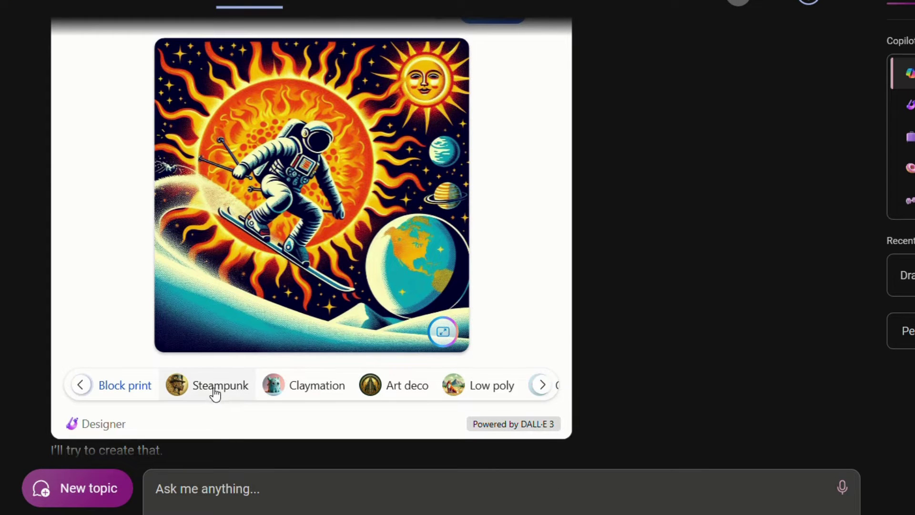
{"action": "left_click", "coordinate": [215, 391]}
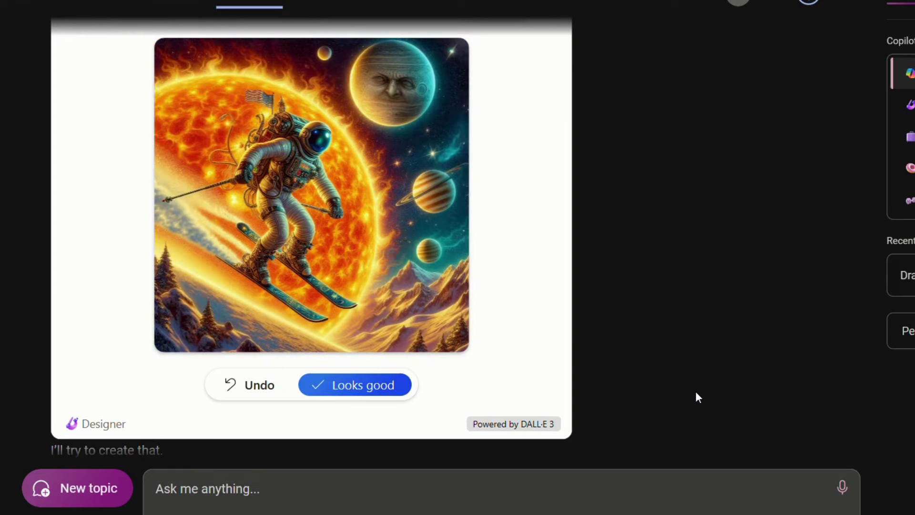
{"action": "left_click", "coordinate": [362, 388]}
{"action": "left_click", "coordinate": [264, 385]}
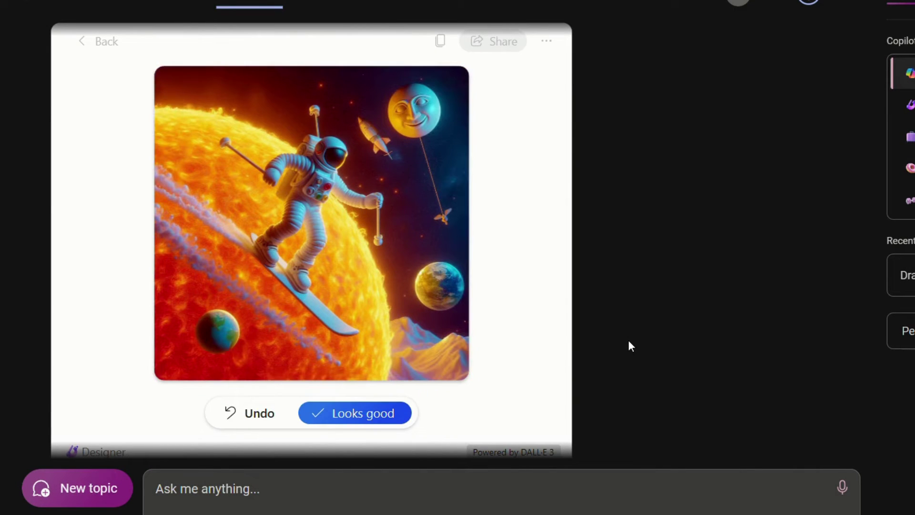
- Keep claymation, then try the art deco, low poly and origami looks
{"action": "left_click", "coordinate": [336, 414]}
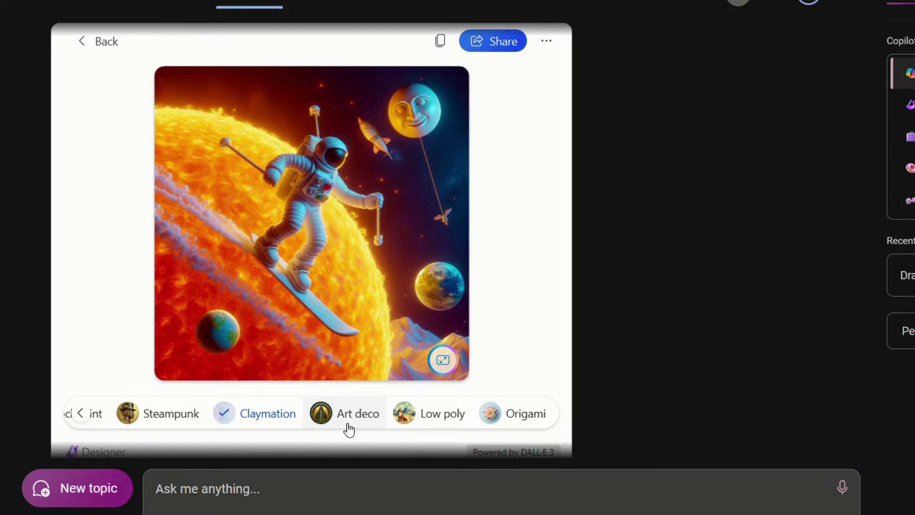
{"action": "left_click", "coordinate": [347, 424]}
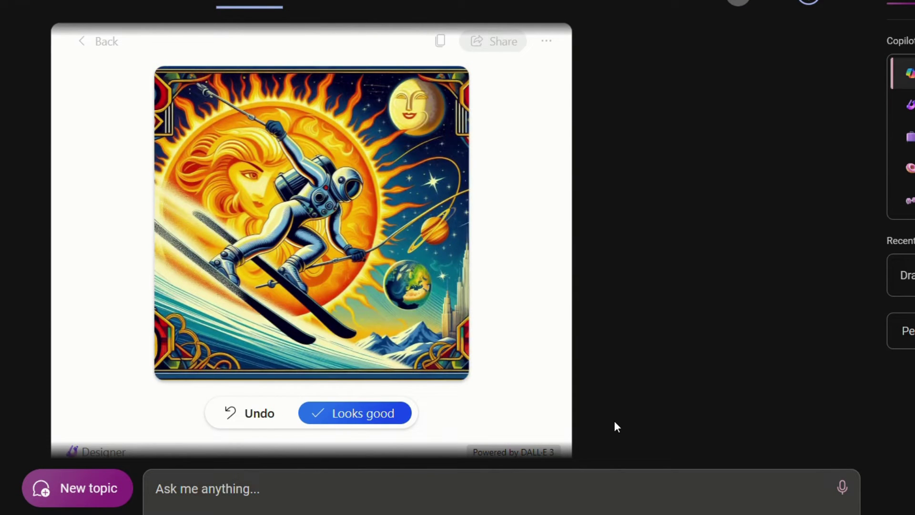
{"action": "left_click", "coordinate": [363, 417]}
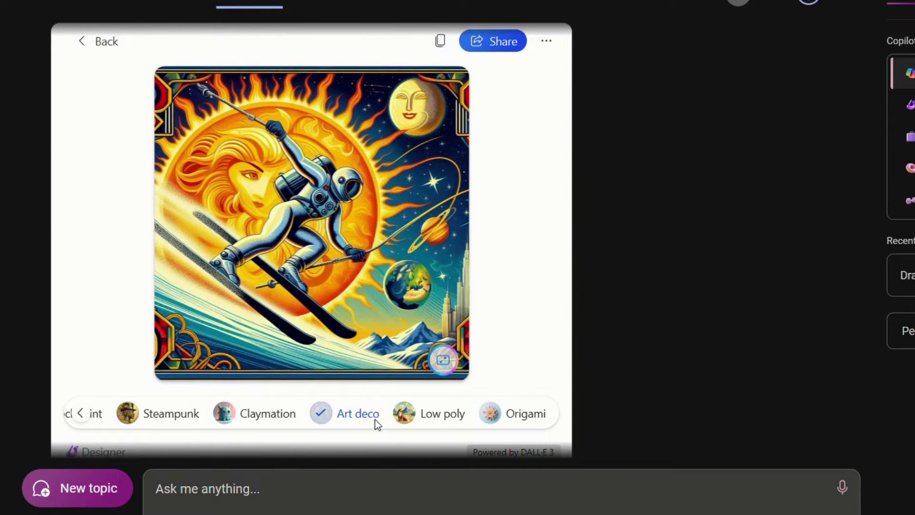
{"action": "left_click", "coordinate": [399, 418]}
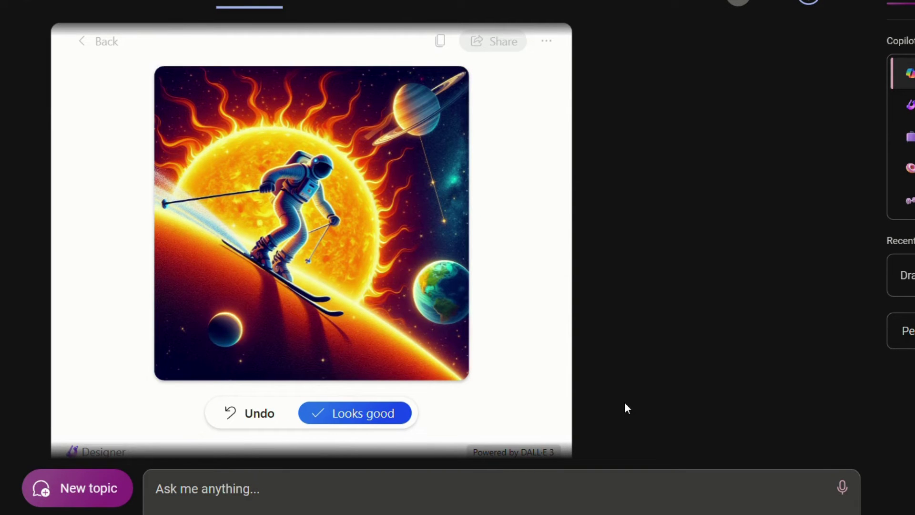
{"action": "left_click", "coordinate": [322, 422]}
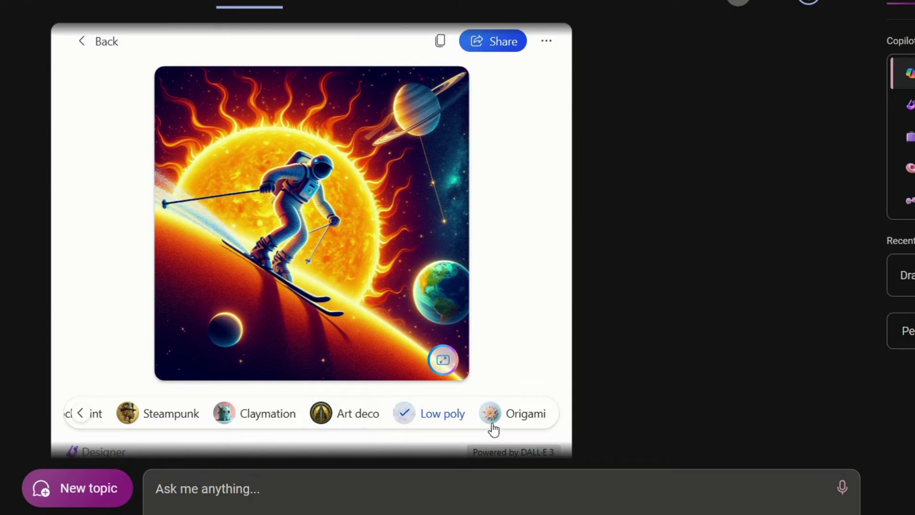
{"action": "left_click", "coordinate": [516, 423]}
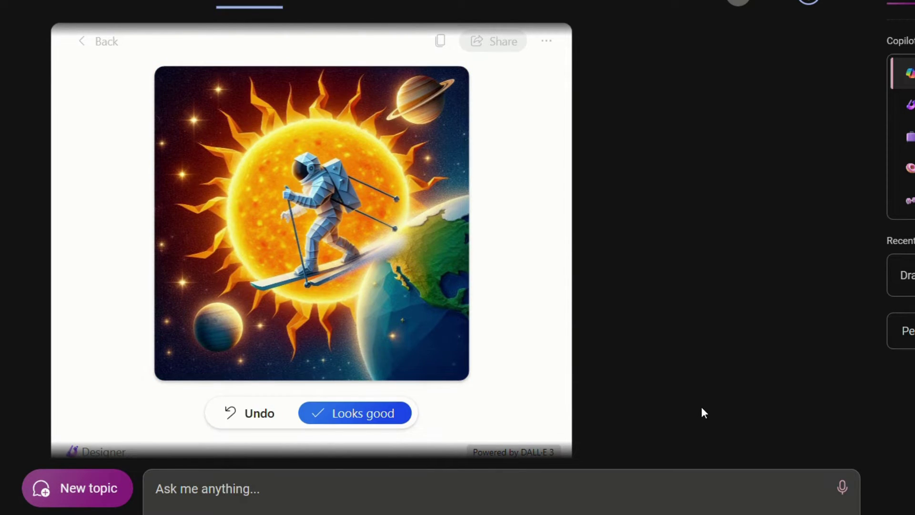
{"action": "left_click", "coordinate": [345, 424]}
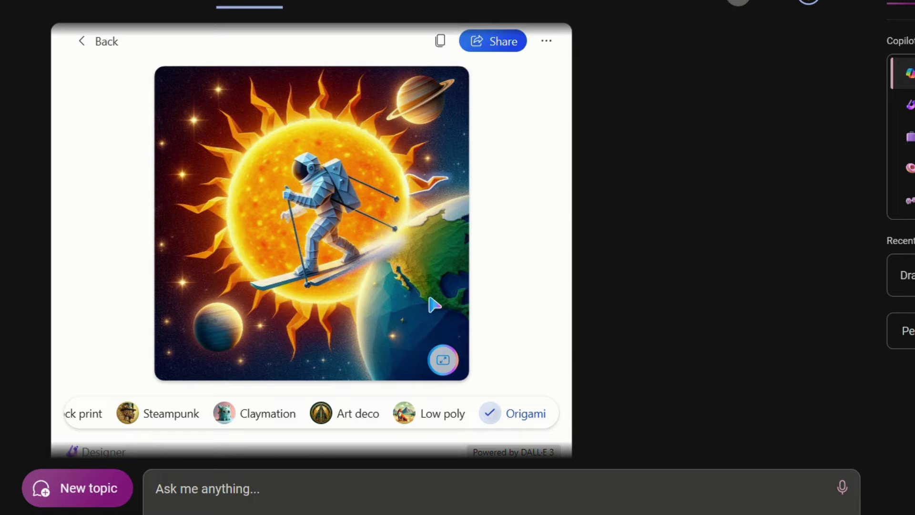
- Select the Earth and continue editing the image in the full Designer editor
{"action": "left_click", "coordinate": [438, 276]}
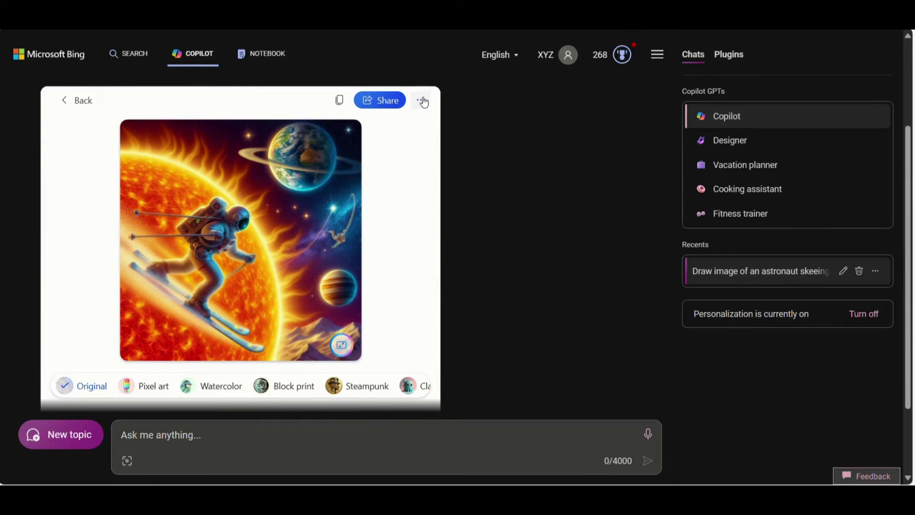
{"action": "left_click", "coordinate": [423, 102]}
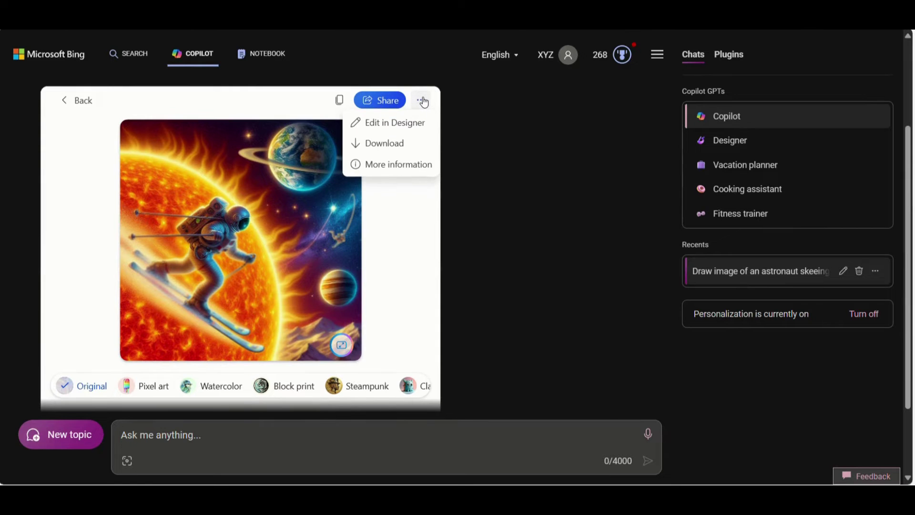
{"action": "left_click", "coordinate": [415, 132]}
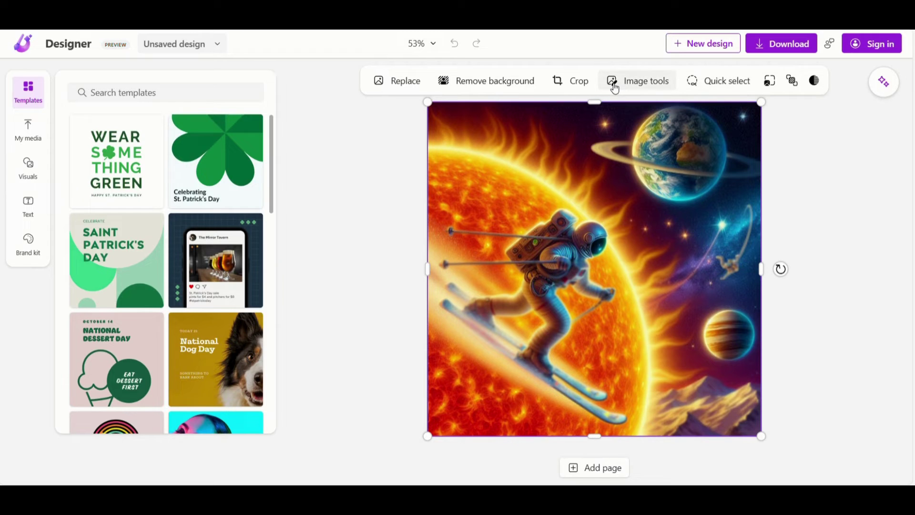
- Remove and restore the image background, then adjust brightness and contrast
{"action": "left_click", "coordinate": [465, 84]}
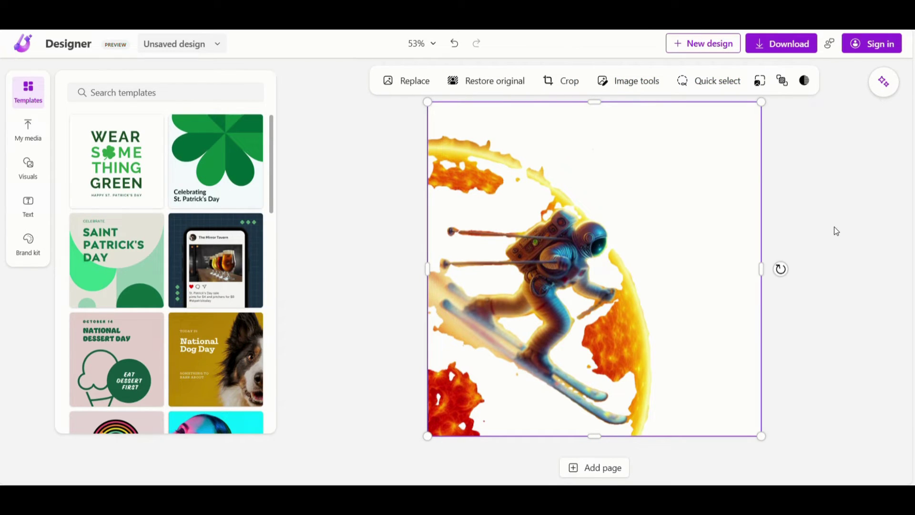
{"action": "left_click", "coordinate": [484, 83]}
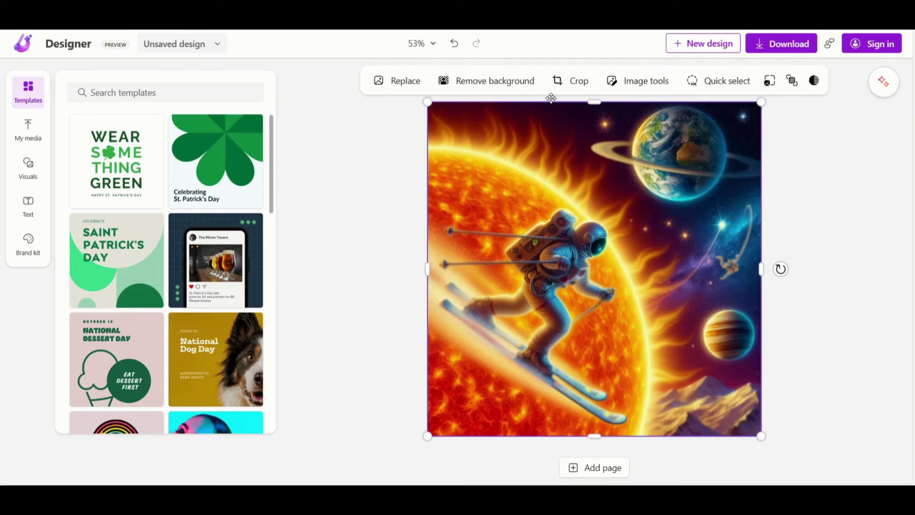
{"action": "left_click", "coordinate": [642, 83]}
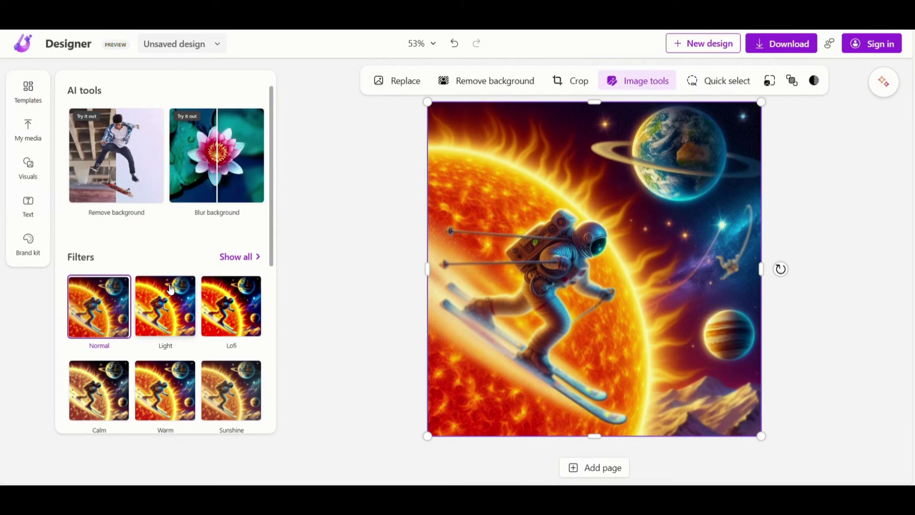
{"action": "scroll", "coordinate": [162, 318], "scroll_direction": "down", "scroll_amount": 5}
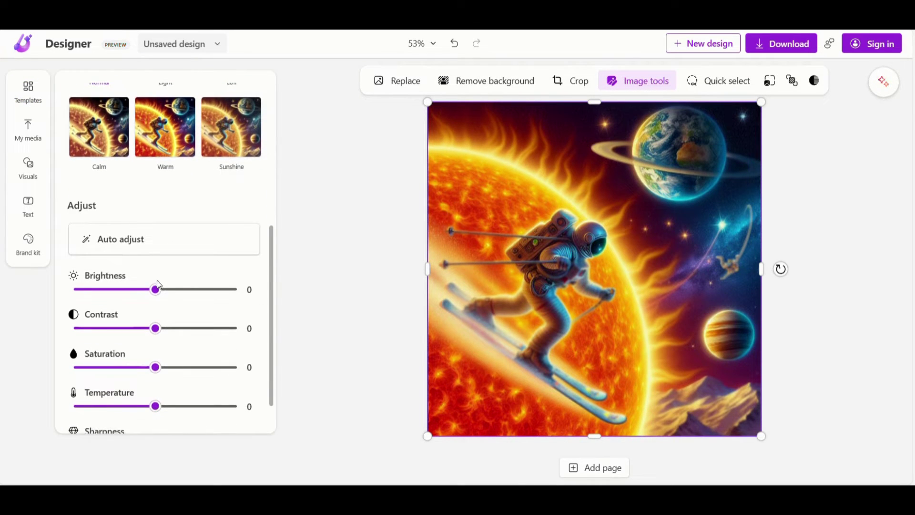
{"action": "left_click_drag", "start_coordinate": [200, 291], "coordinate": [168, 290]}
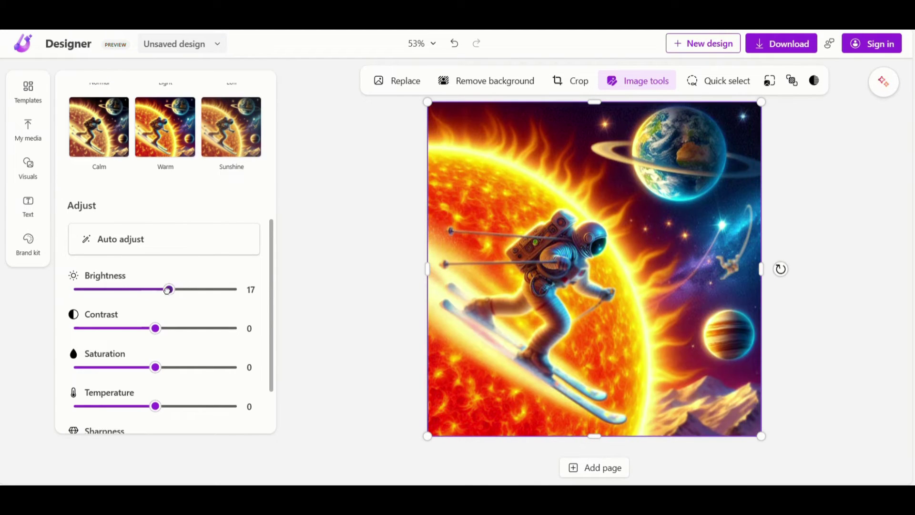
{"action": "mouse_move", "coordinate": [154, 327]}
{"action": "left_mouse_down"}
{"action": "mouse_move", "coordinate": [182, 330]}
{"action": "mouse_move", "coordinate": [128, 329]}
{"action": "mouse_move", "coordinate": [144, 335]}
{"action": "left_mouse_up"}
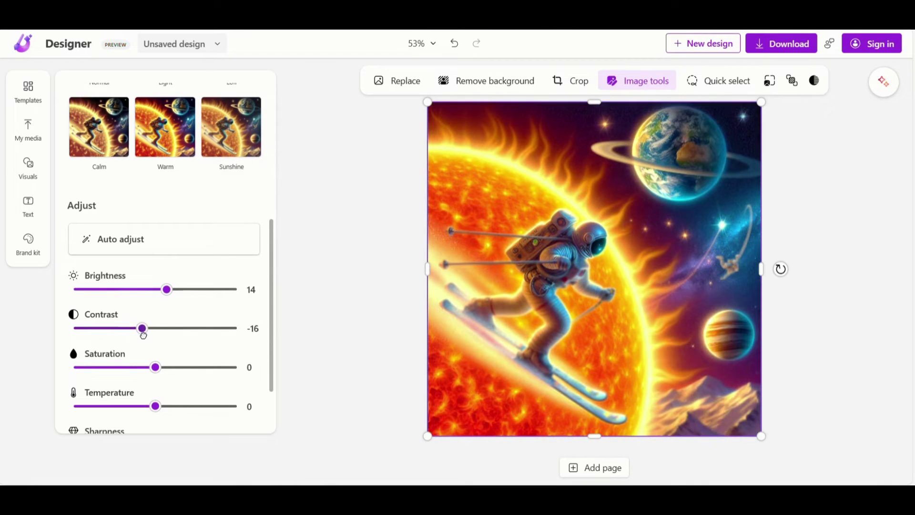
- Blur the background, then restore the image to its original colours
{"action": "scroll", "coordinate": [177, 290], "scroll_direction": "up", "scroll_amount": 6}
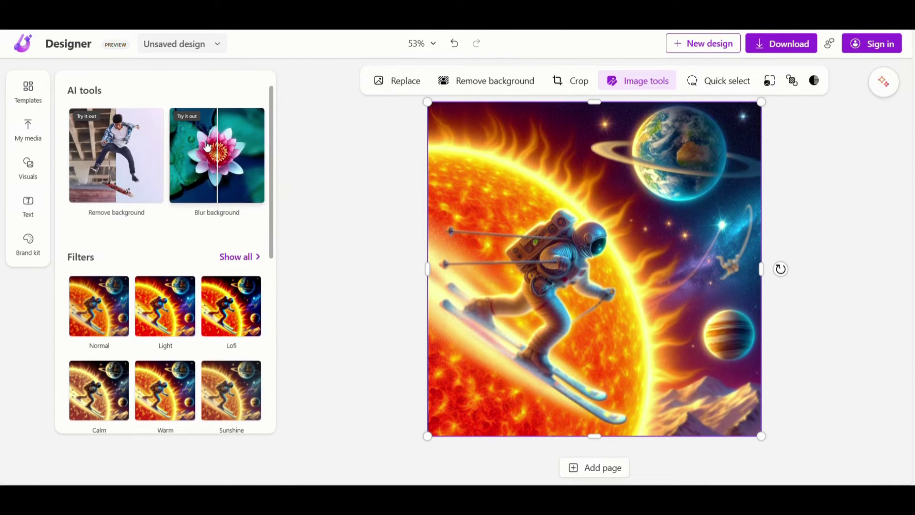
{"action": "left_click", "coordinate": [208, 146]}
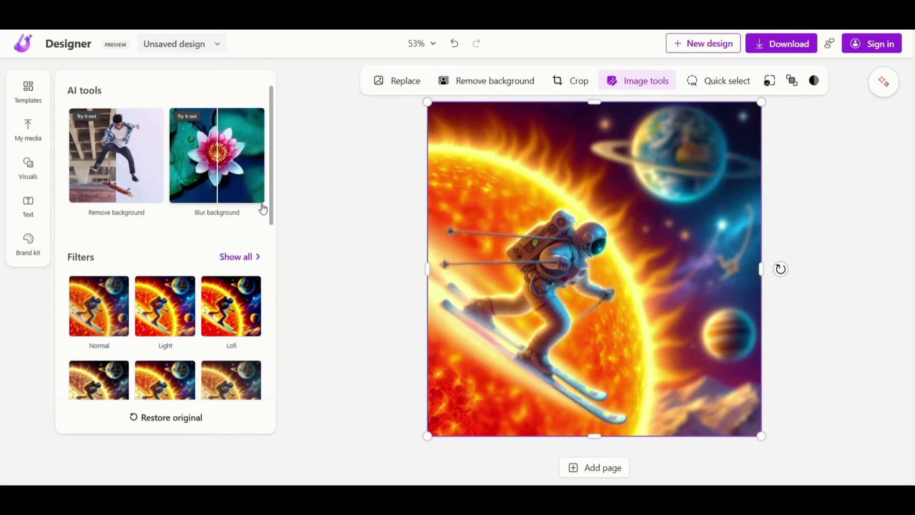
{"action": "scroll", "coordinate": [166, 193], "scroll_direction": "down", "scroll_amount": 3}
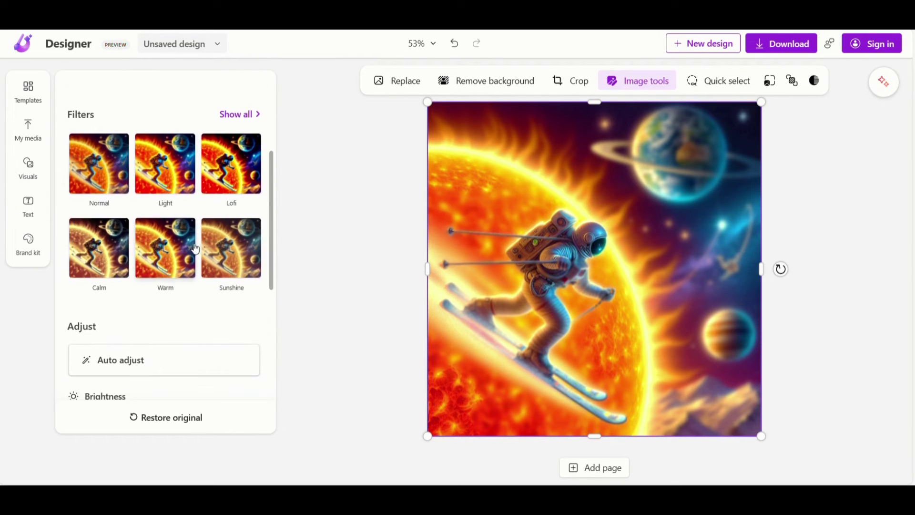
{"action": "left_click", "coordinate": [187, 420]}
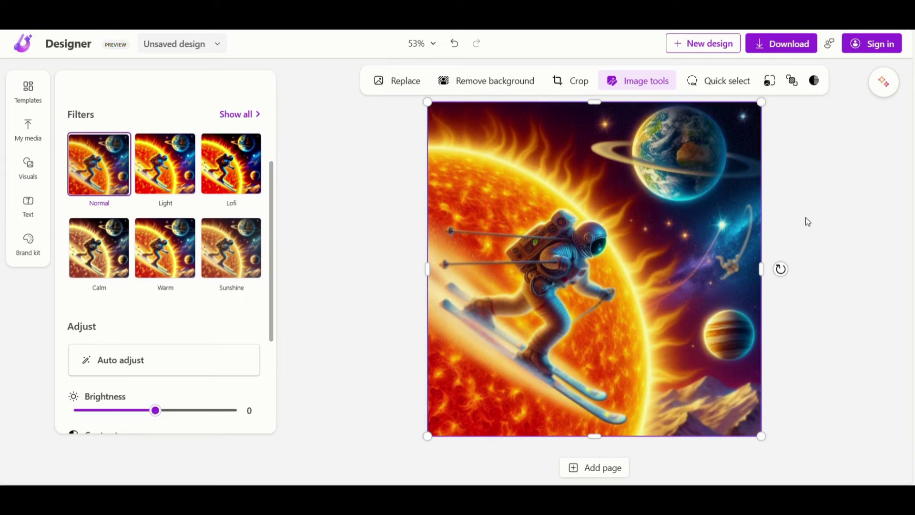
- Try Quick select, dismiss the sign-in prompt and view the AI image generation options
{"action": "left_click", "coordinate": [706, 78]}
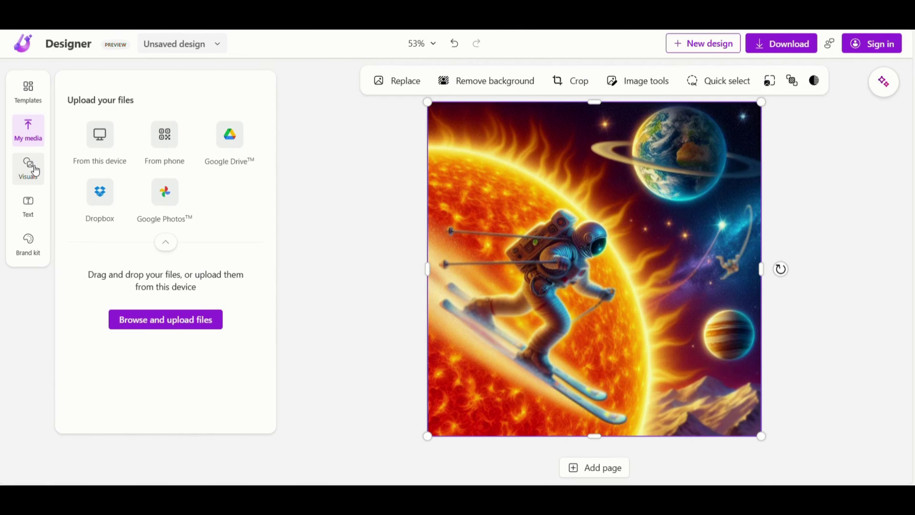
{"action": "left_click", "coordinate": [30, 166]}
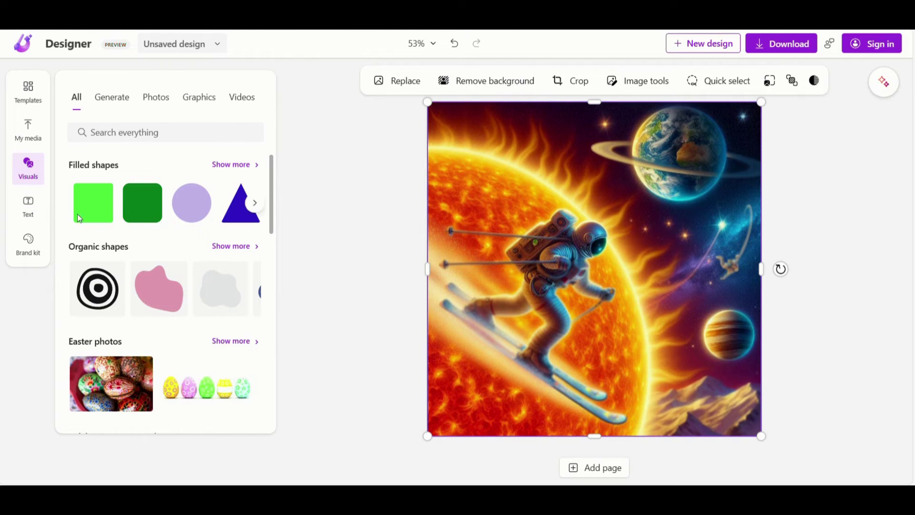
{"action": "left_click", "coordinate": [121, 105]}
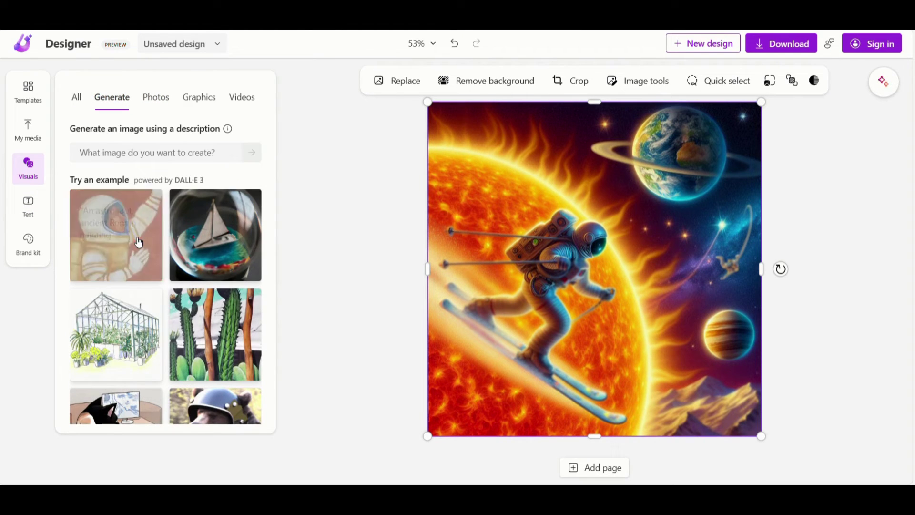
- Browse the stock Photos and Graphics, then the Videos library
{"action": "mouse_move", "coordinate": [228, 333]}
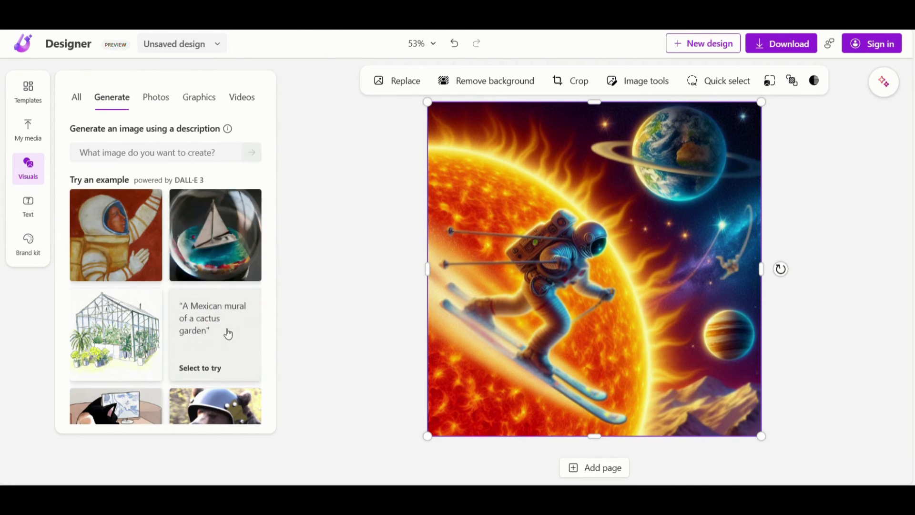
{"action": "left_click", "coordinate": [163, 100]}
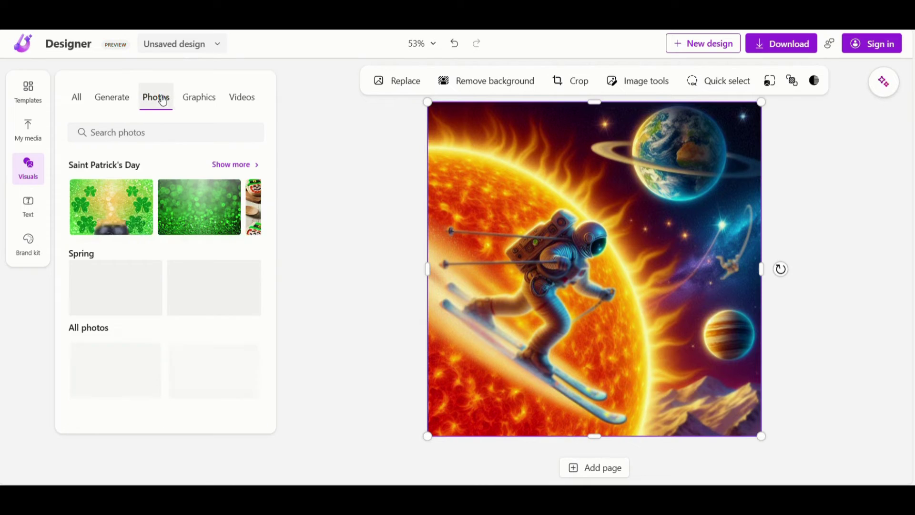
{"action": "left_click", "coordinate": [209, 104]}
{"action": "left_click", "coordinate": [242, 104]}
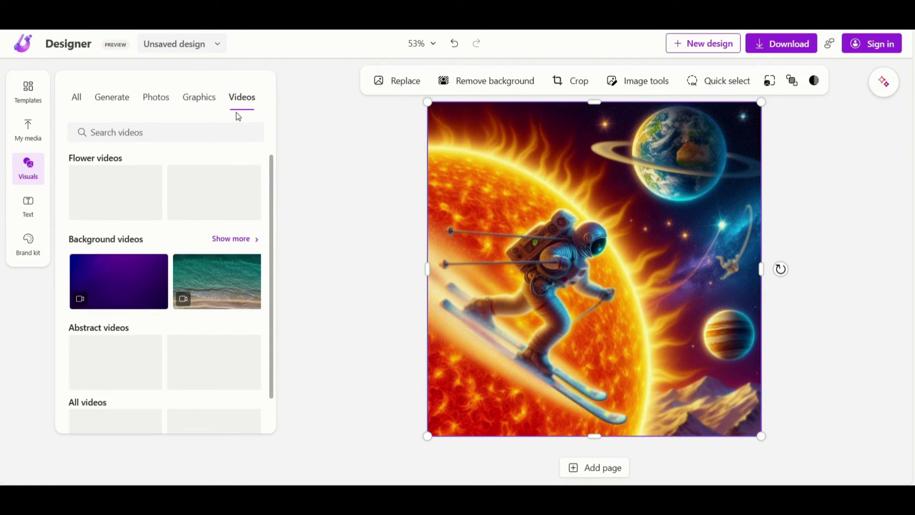
{"action": "scroll", "coordinate": [208, 310], "scroll_direction": "down", "scroll_amount": 2}
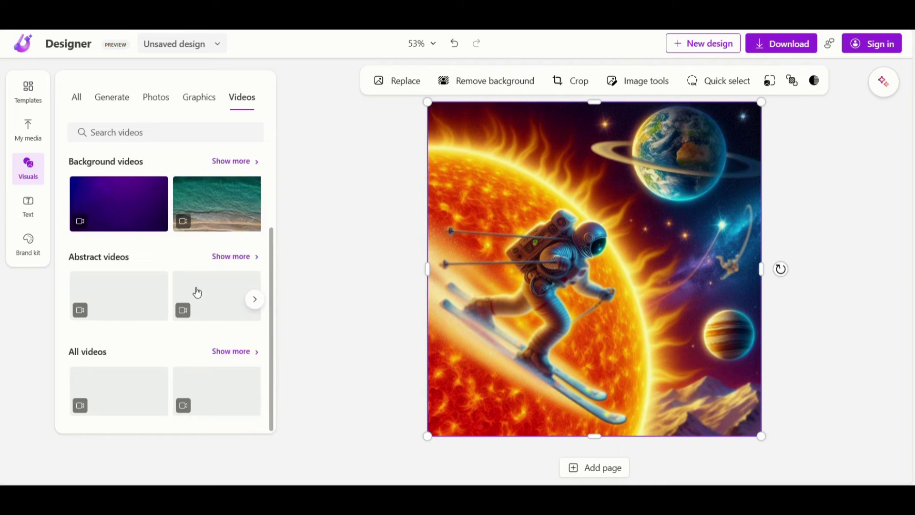
{"action": "scroll", "coordinate": [176, 256], "scroll_direction": "up", "scroll_amount": 2}
- Add the beach video and move it toward the page's lower right
{"action": "left_click", "coordinate": [216, 302]}
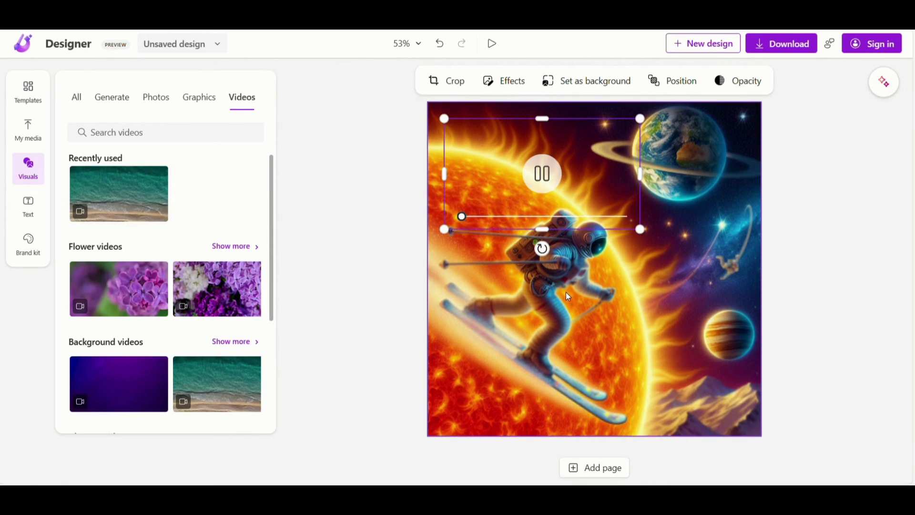
{"action": "left_click_drag", "start_coordinate": [596, 167], "coordinate": [672, 294]}
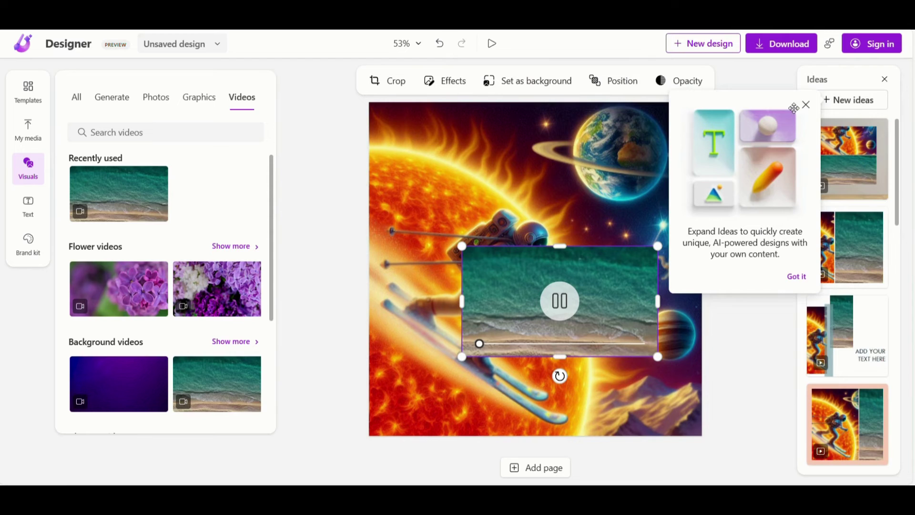
{"action": "left_click", "coordinate": [803, 108]}
{"action": "left_click_drag", "start_coordinate": [566, 325], "coordinate": [654, 411]}
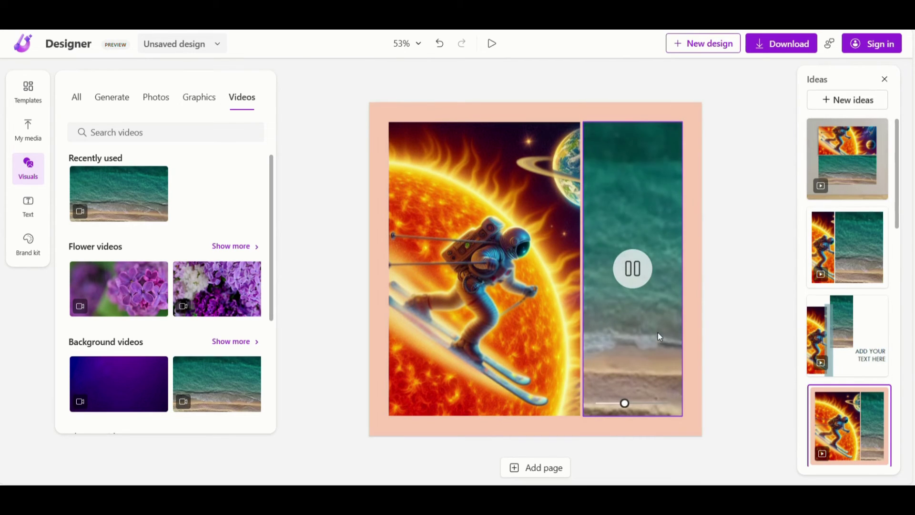
- Add the lilac video over the beach video, then try the brown three-strip and tilted-polaroid layouts
{"action": "left_click", "coordinate": [216, 287]}
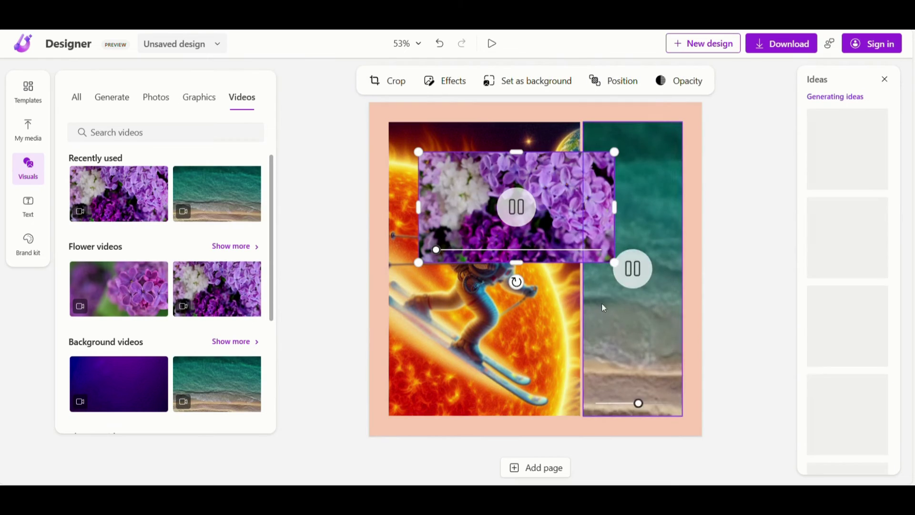
{"action": "left_click_drag", "start_coordinate": [485, 198], "coordinate": [660, 389]}
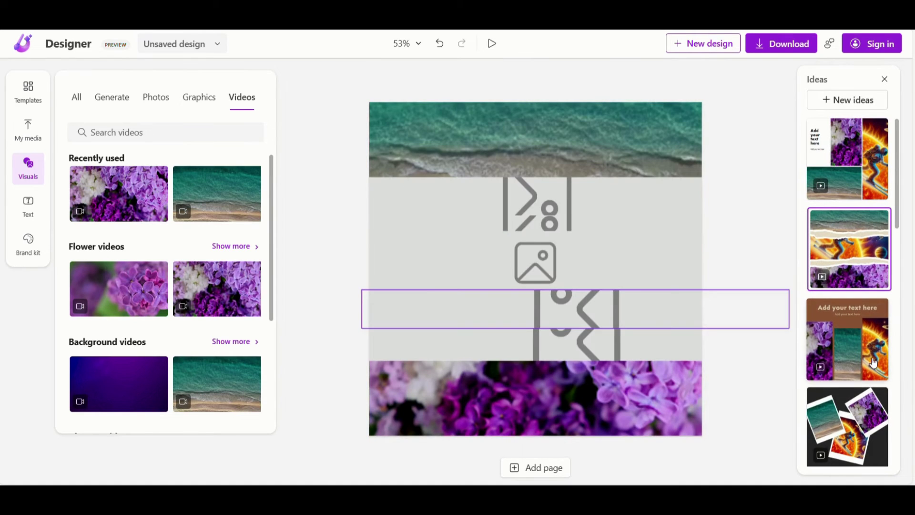
{"action": "left_click", "coordinate": [867, 356]}
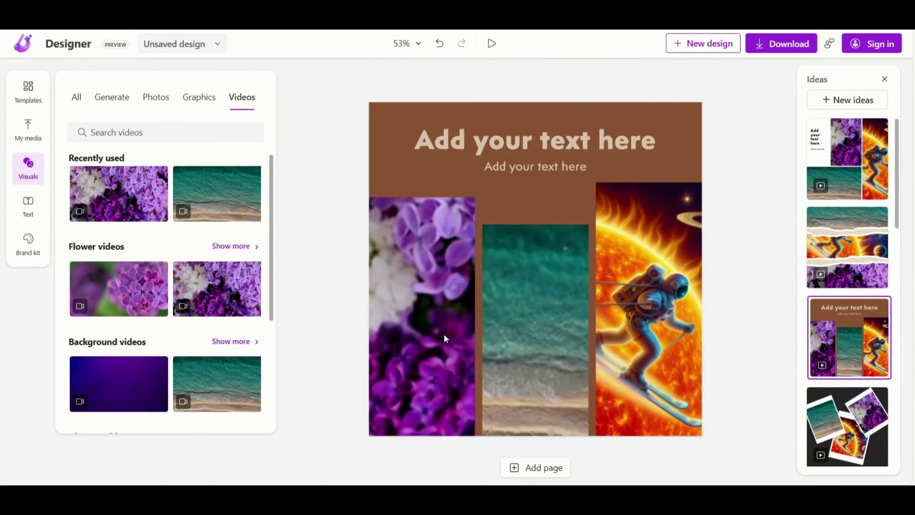
{"action": "left_click", "coordinate": [867, 438]}
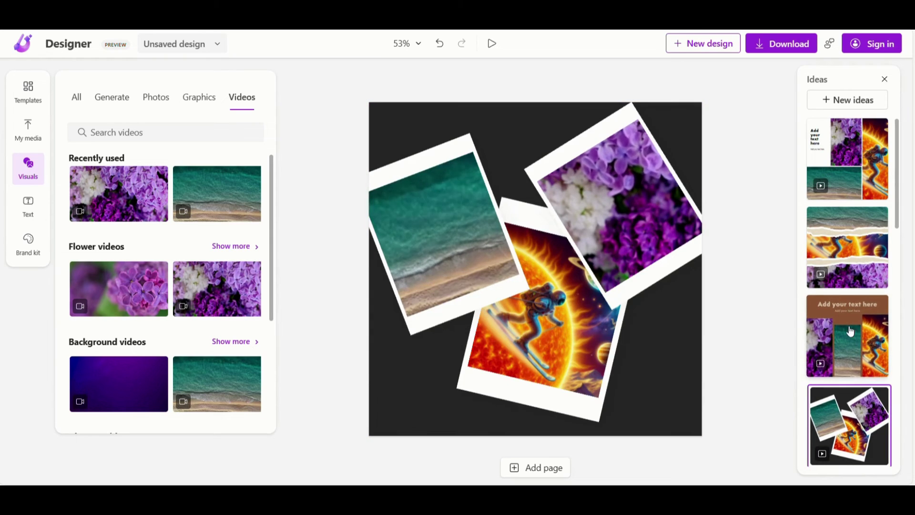
- Revert to the brown three-strip layout, title it 'CREATE MAGIC' and subtitle it 'WITH DIGITAL NUCLEII'
{"action": "key", "text": "ctrl+z"}
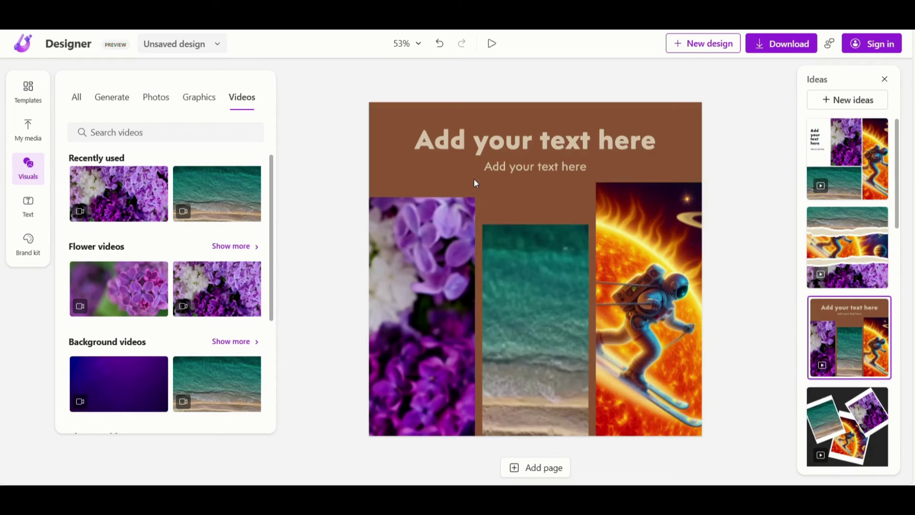
{"action": "double_click", "coordinate": [509, 148]}
{"action": "type", "text": "CRE"}
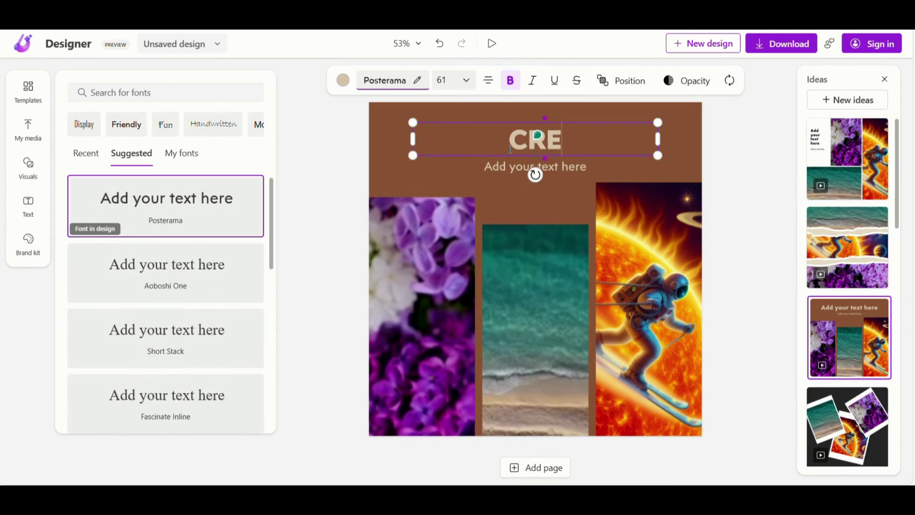
{"action": "type", "text": "ATE"}
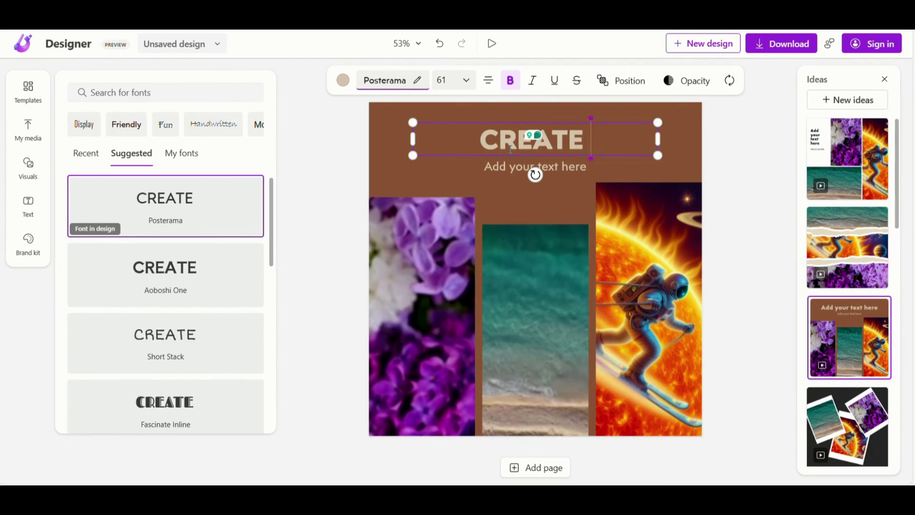
{"action": "type", "text": " MAGIV"}
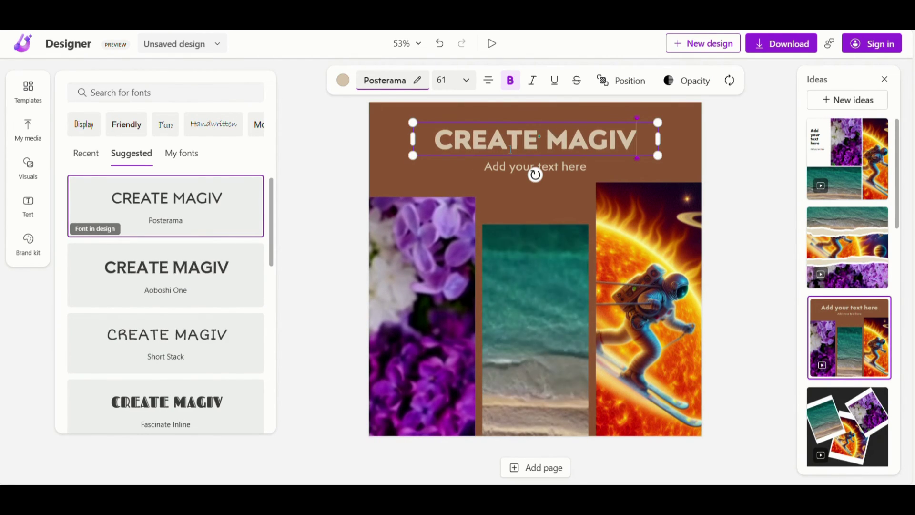
{"action": "key", "text": "BackSpace"}
{"action": "type", "text": "C"}
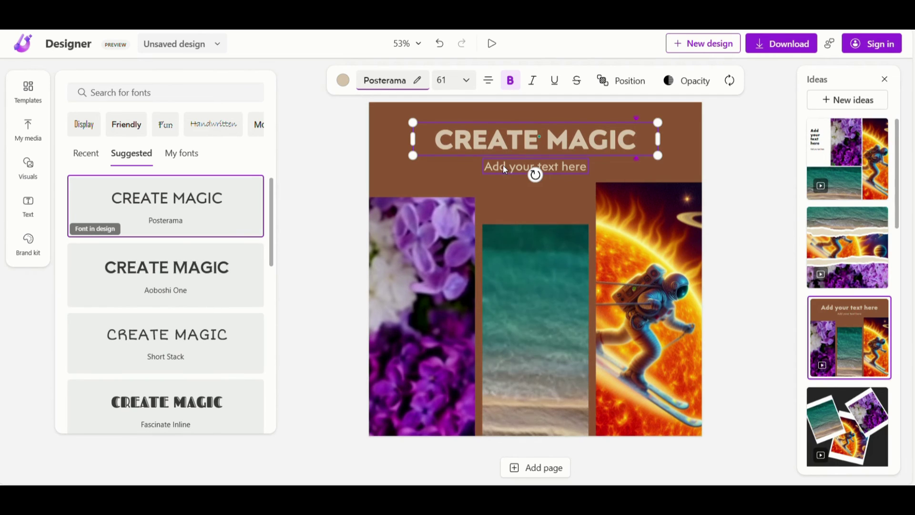
{"action": "left_click", "coordinate": [505, 168]}
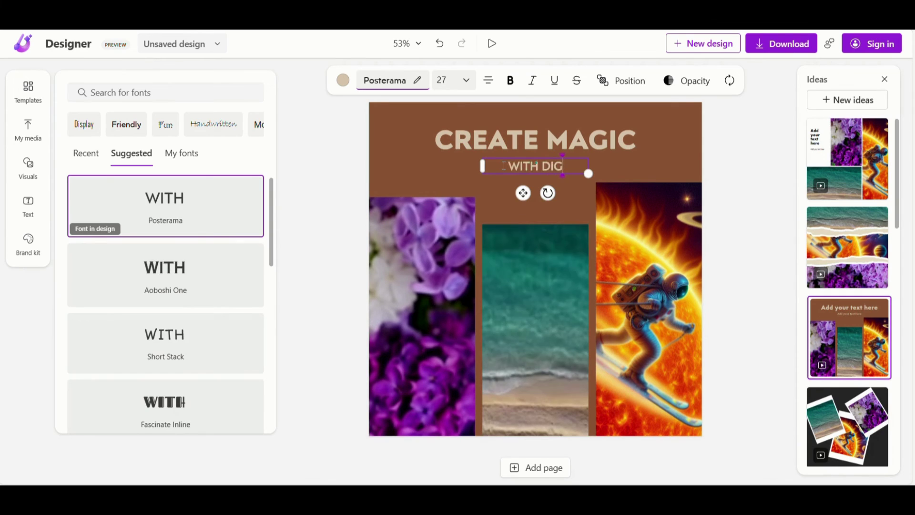
{"action": "type", "text": "WITH DIGITAL NUCLEII"}
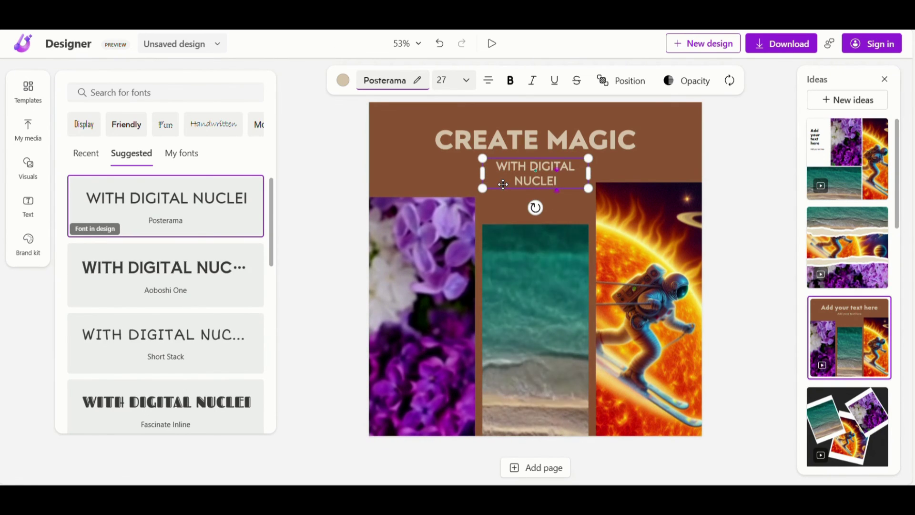
- Deselect the subtitle and browse text styles like 'Grand Opening!', 'AVAILABLE NOW' and 'Celebrate'
{"action": "left_click", "coordinate": [763, 164]}
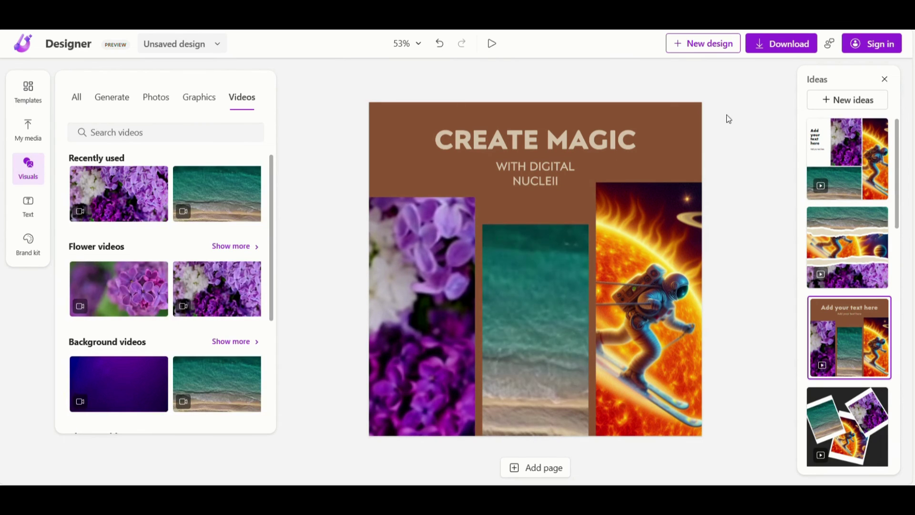
{"action": "left_click", "coordinate": [31, 220]}
{"action": "scroll", "coordinate": [154, 265], "scroll_direction": "down", "scroll_amount": 5}
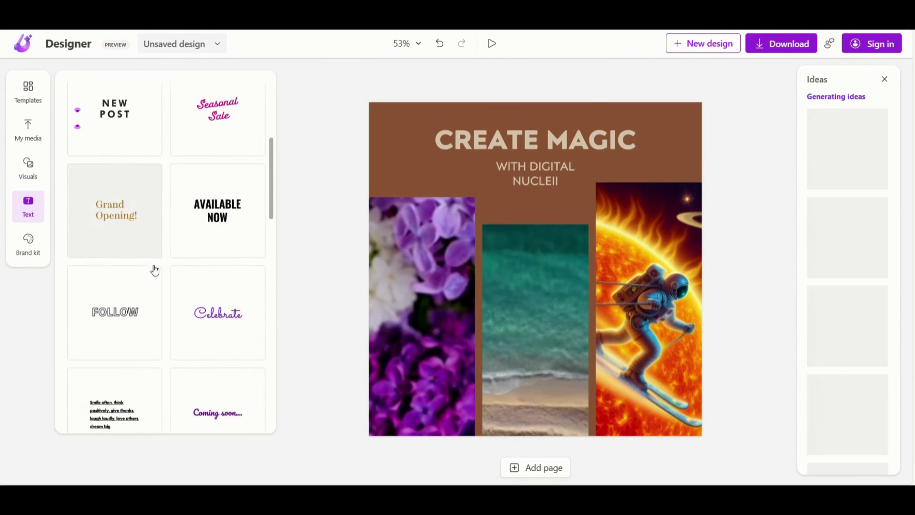